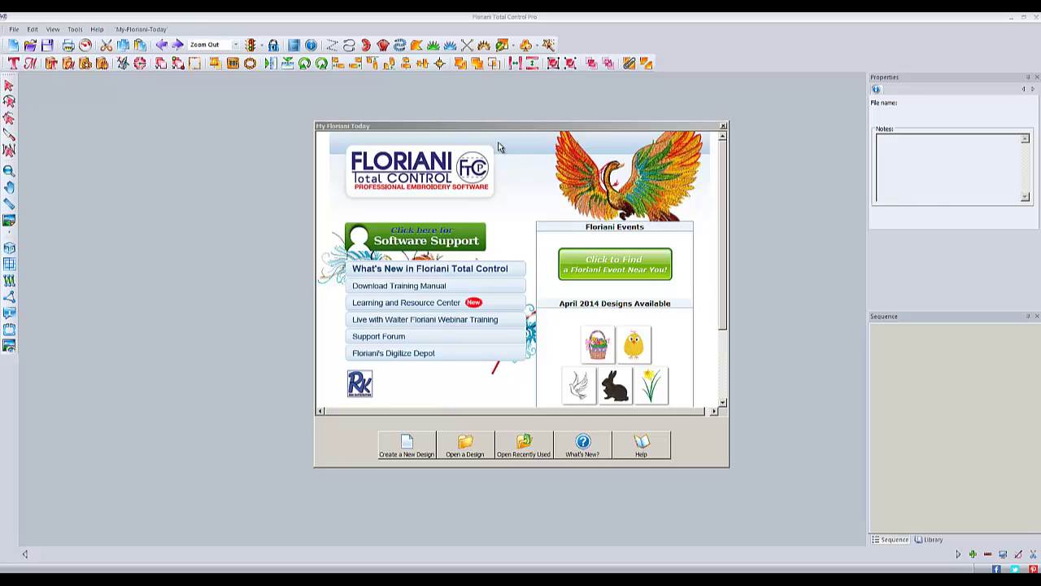
Step: Start a new blank design and open the Symbol tool's options to browse symbols
left_click(407, 443)
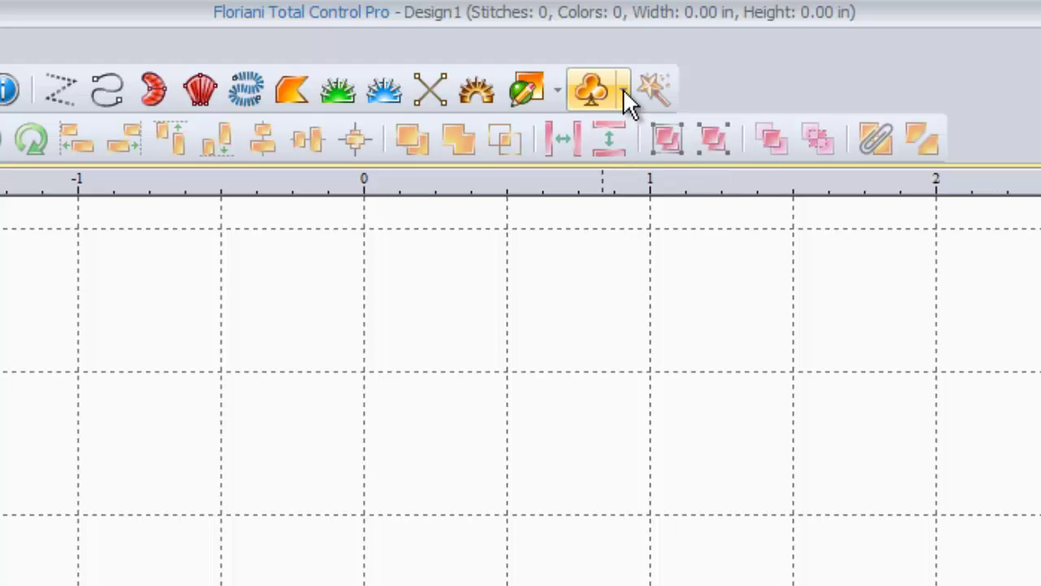
left_click(625, 91)
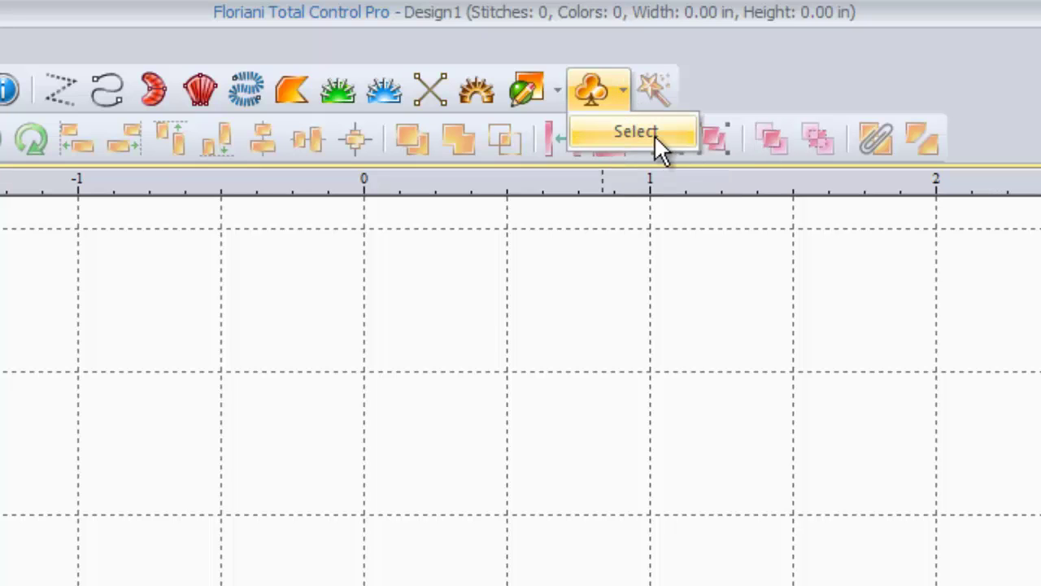
Step: Pick the Horn02 trumpet symbol from the Symbols gallery and place it on the canvas
left_click(625, 131)
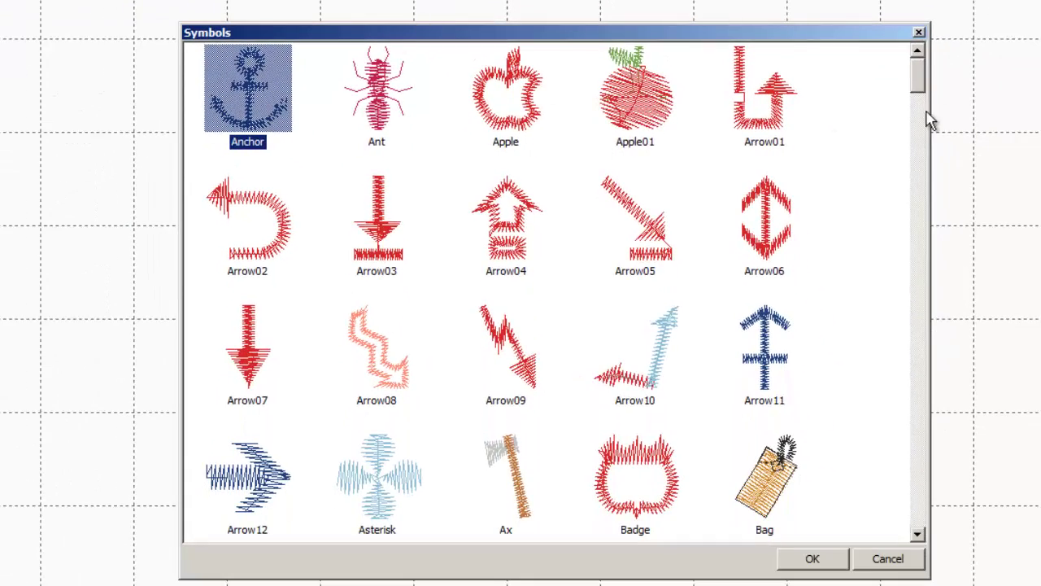
left_click_drag(927, 93, 973, 276)
left_click(257, 270)
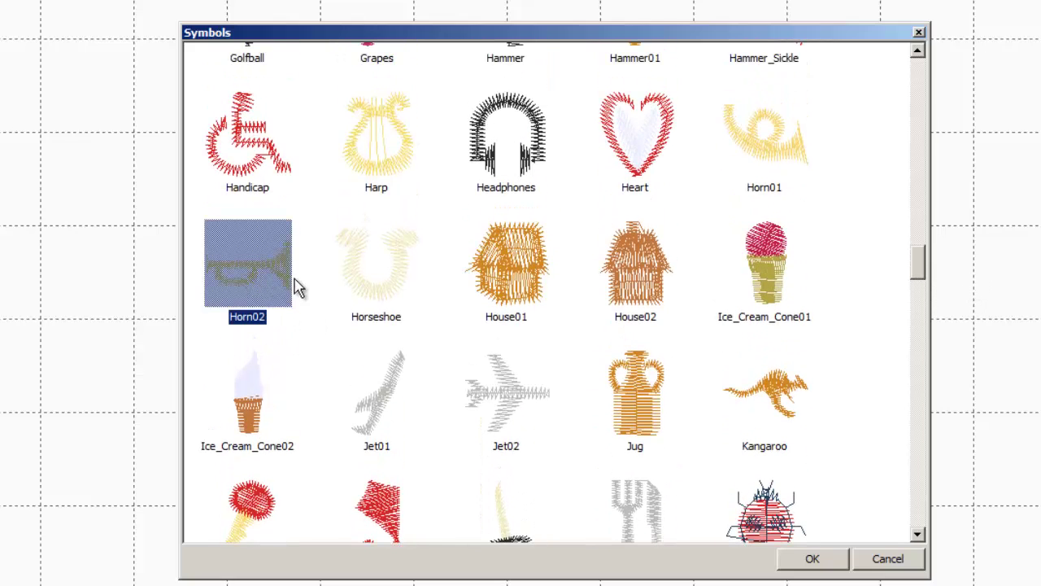
left_click(814, 559)
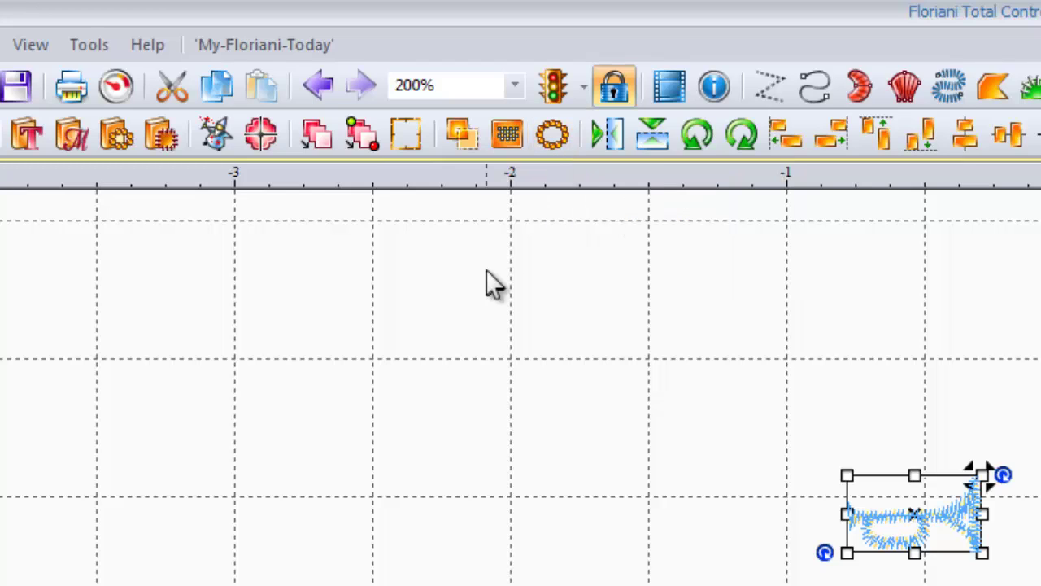
Step: In the Circle Template, set the ring width to 100 mm and preview it
left_click(553, 135)
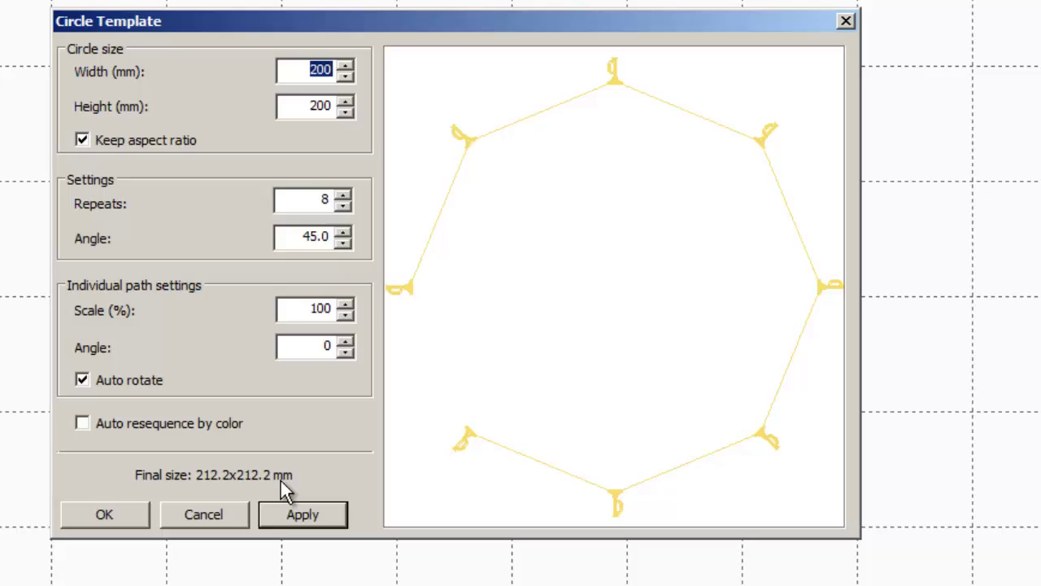
type("100")
left_click(330, 514)
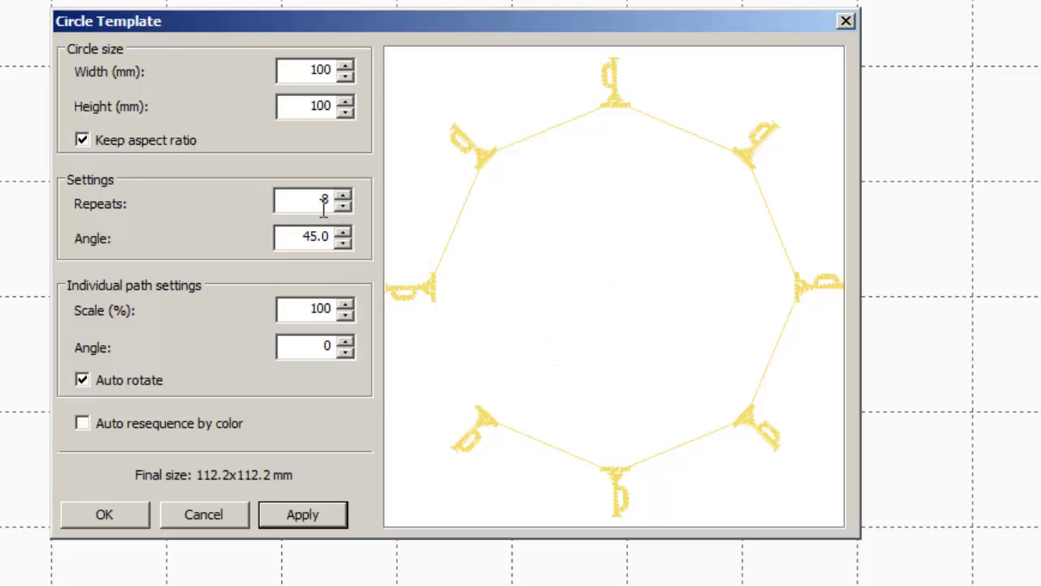
Step: Set the ring to 20 trumpet repeats at 18° spacing and preview it
left_click(345, 197)
left_click(347, 195)
left_click(346, 195)
left_click(346, 195)
left_click(346, 195)
left_click(346, 195)
left_click(346, 195)
left_click(346, 195)
left_click(346, 197)
left_click(346, 196)
left_click(346, 196)
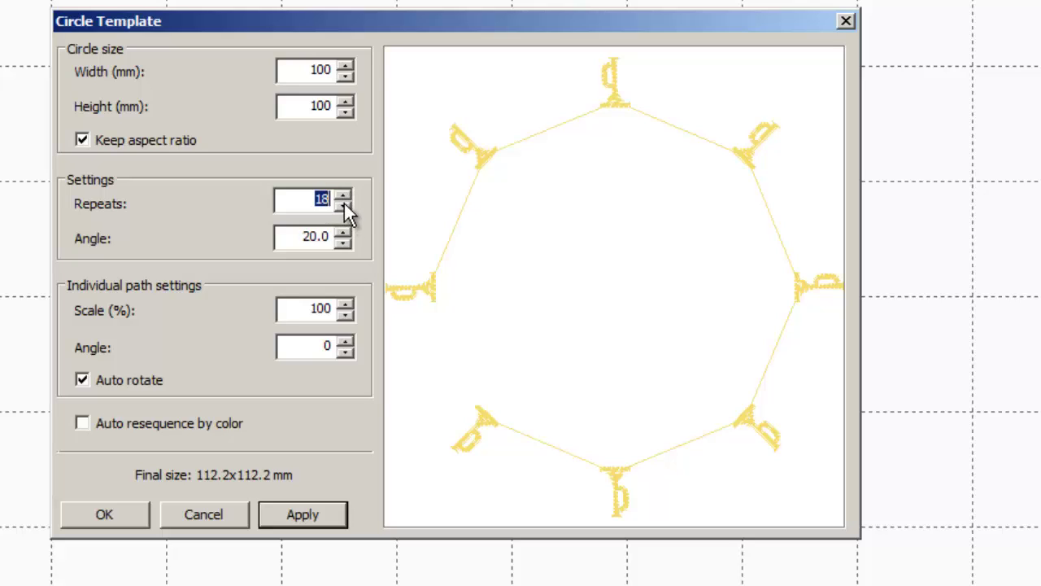
left_click(344, 204)
left_click(344, 204)
type("20")
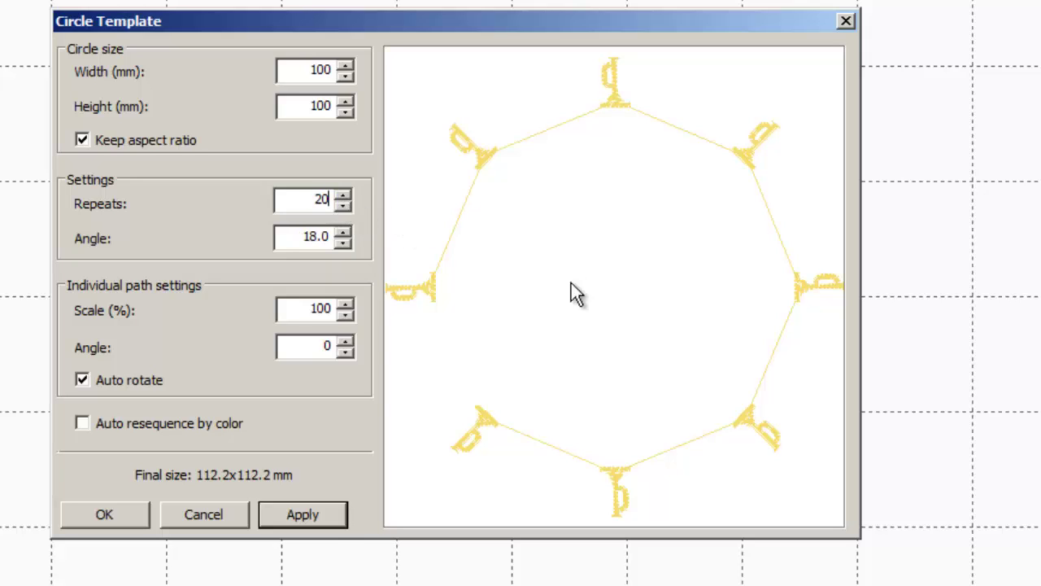
left_click(309, 521)
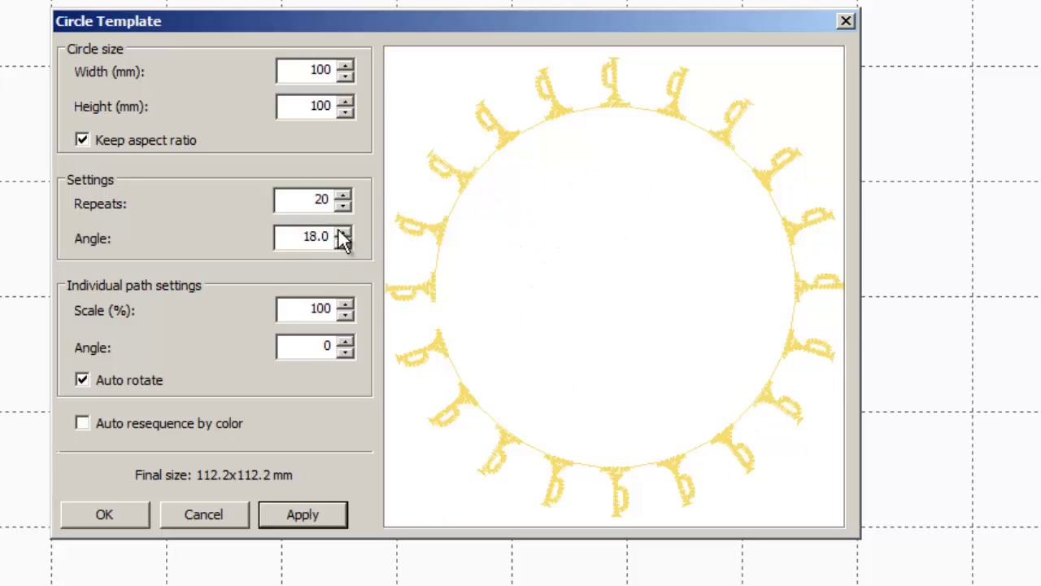
left_click_drag(339, 230, 339, 229)
left_click(315, 516)
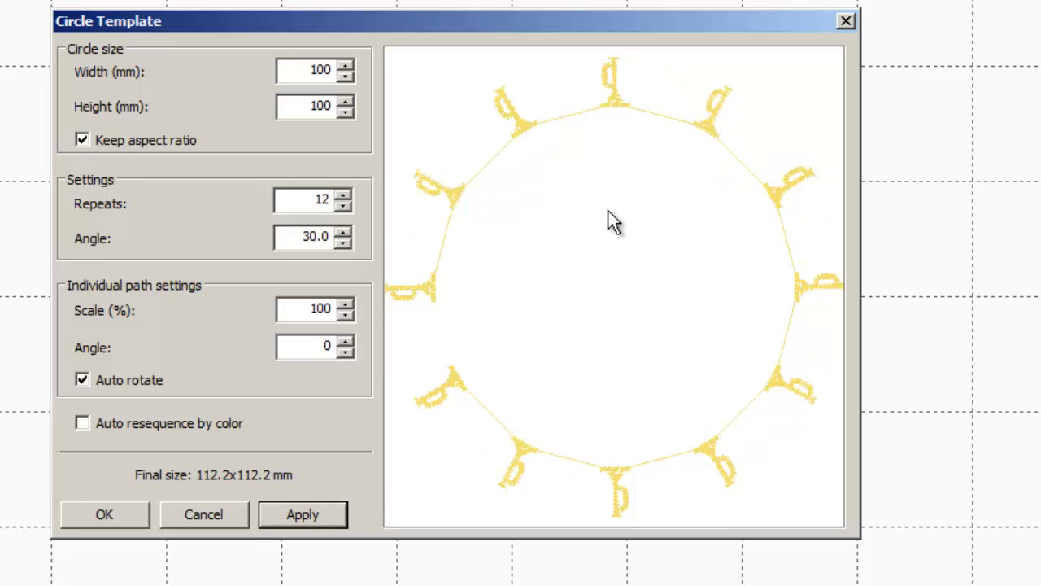
left_click(345, 232)
double_click(348, 231)
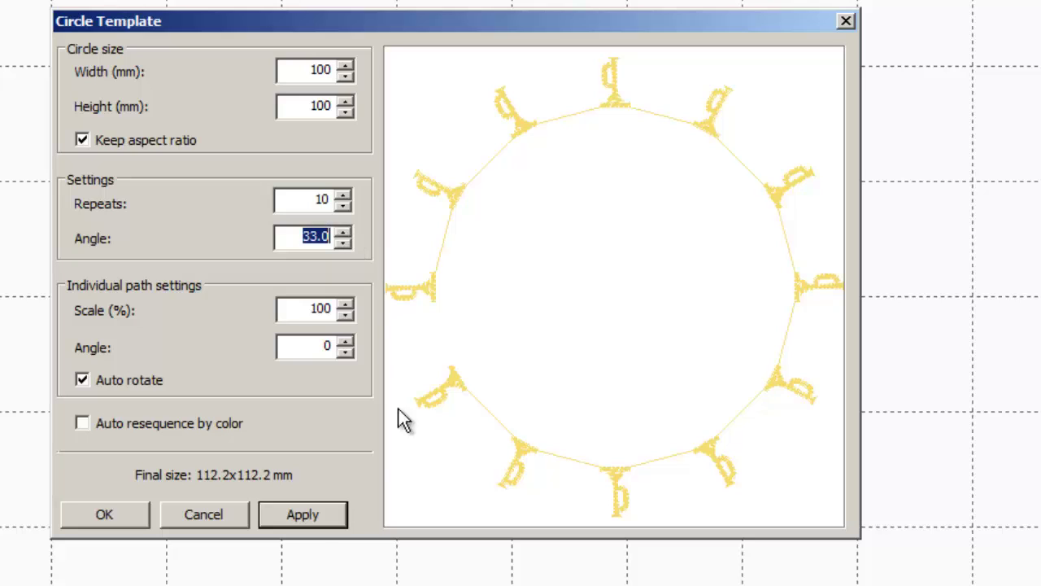
left_click(312, 517)
left_click(343, 243)
left_click(342, 243)
left_click(342, 242)
left_click(342, 242)
left_click(330, 512)
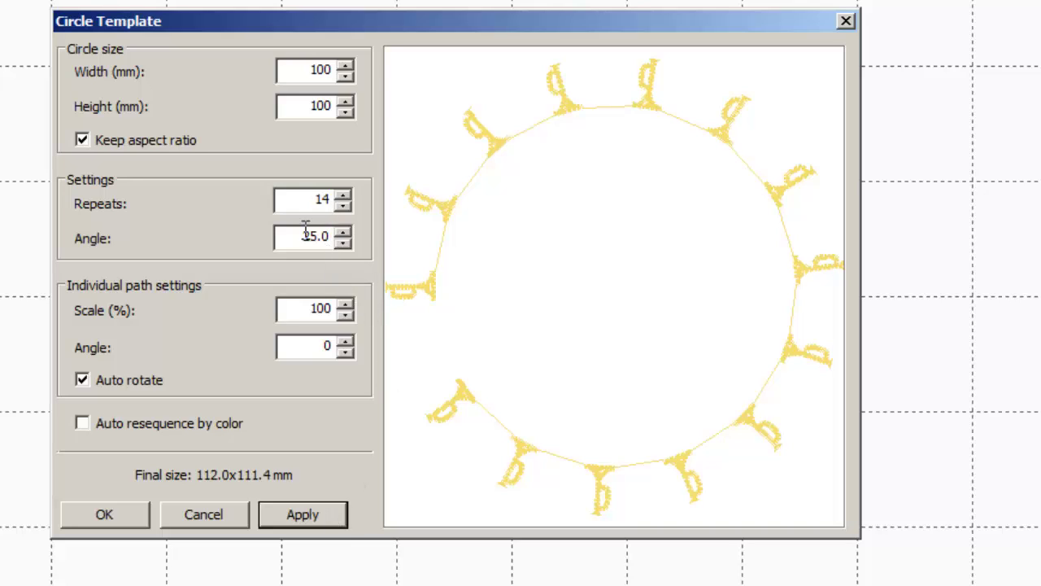
double_click(307, 199)
type("20")
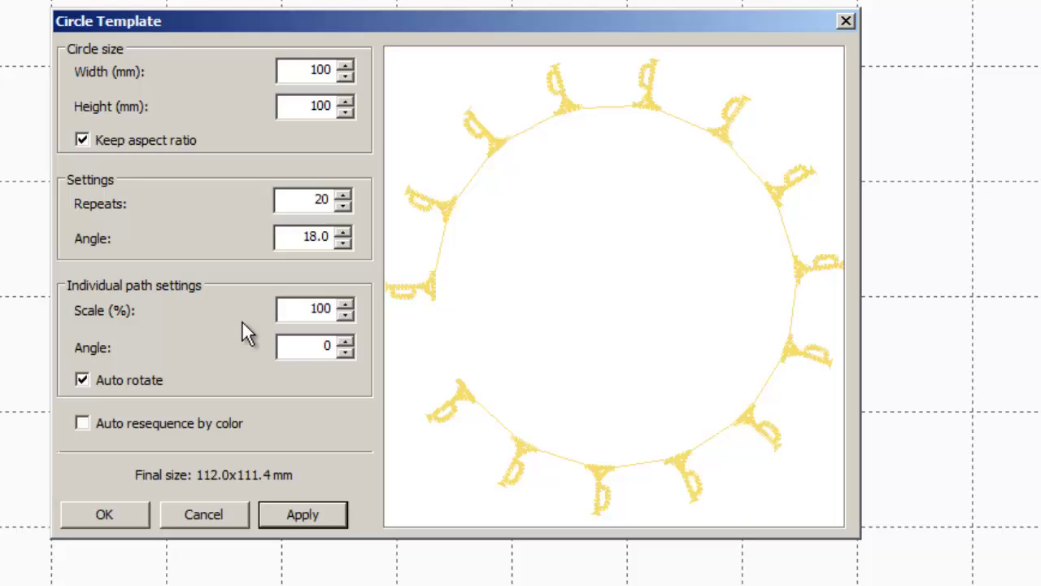
left_click(332, 511)
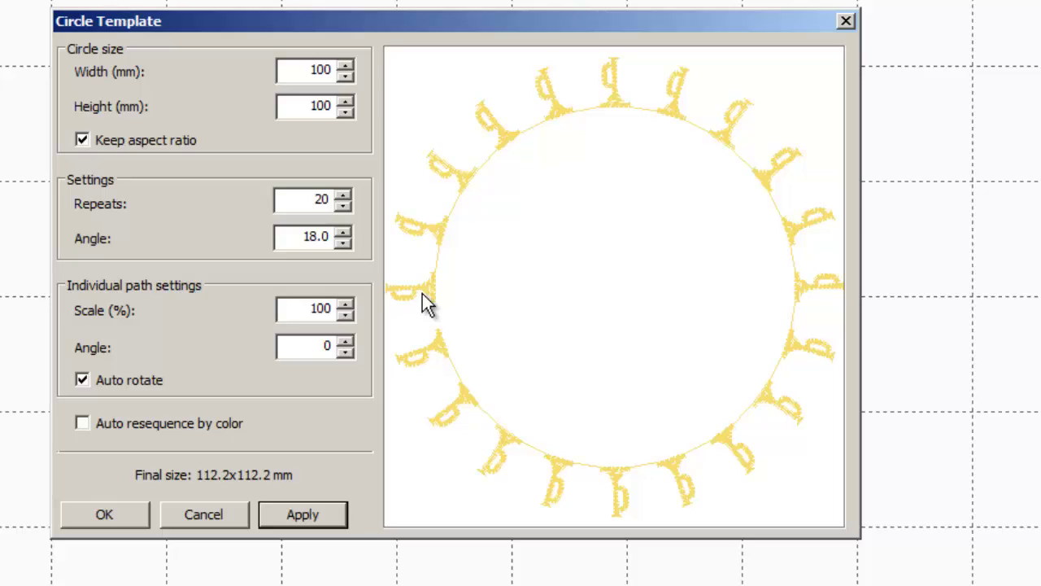
Step: Scale each trumpet to 110% and preview the ring
left_click(349, 304)
left_click(348, 304)
left_click(349, 304)
left_click(349, 304)
left_click(349, 304)
left_click(349, 304)
left_click(349, 305)
left_click(348, 304)
left_click(321, 516)
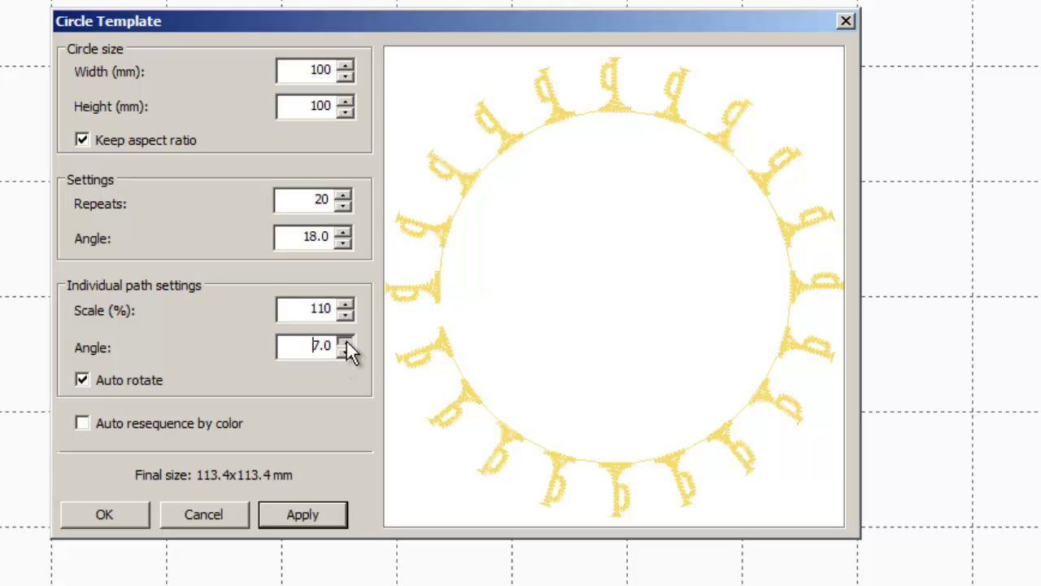
Step: Set the individual trumpet angle to 50°, then 100°, previewing each
double_click(309, 346)
type("10")
double_click(301, 345)
type("50")
left_click(323, 508)
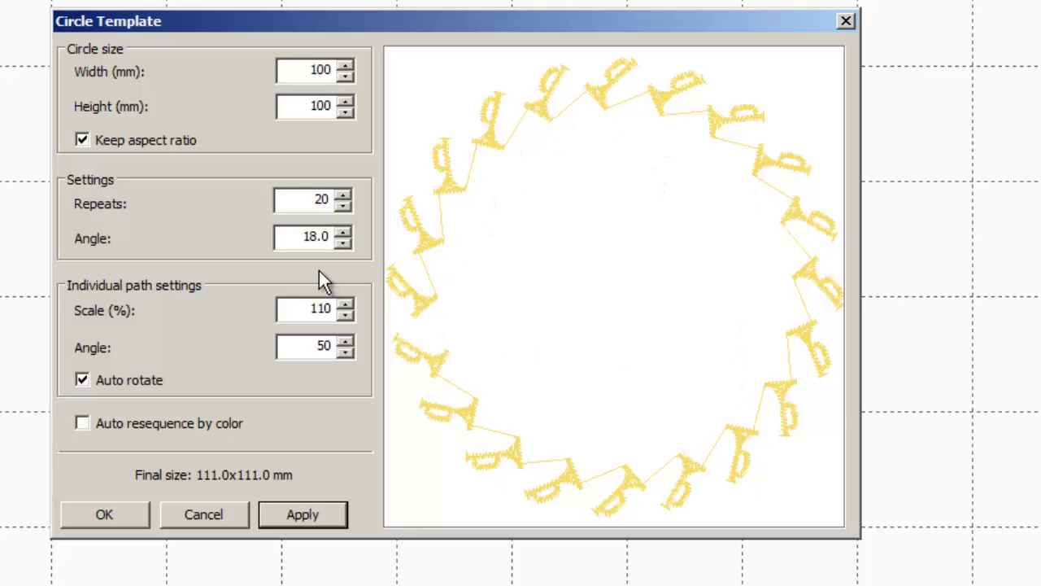
left_click_drag(299, 348, 386, 348)
type("100")
left_click(308, 521)
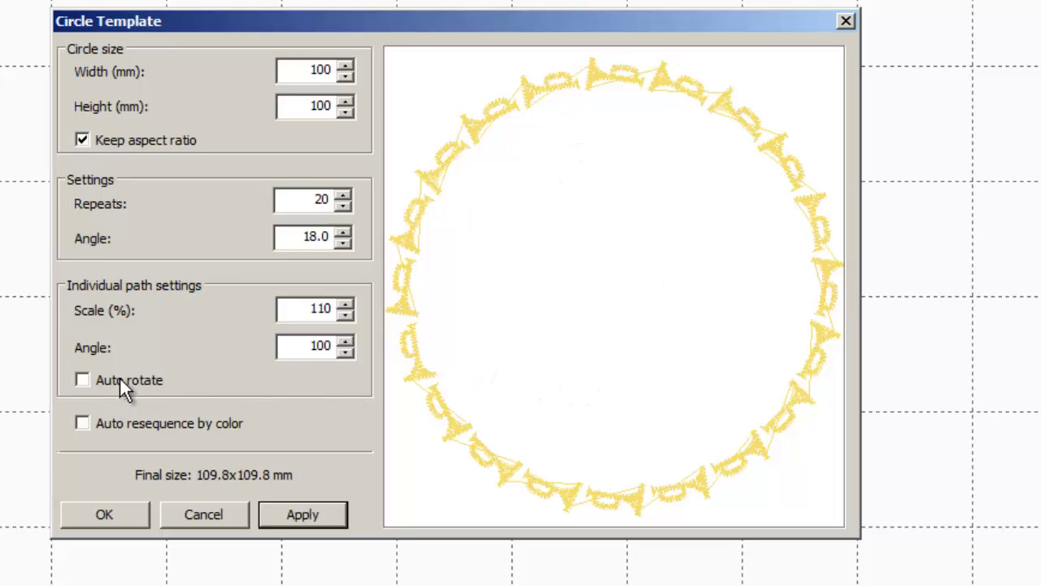
Step: Preview the ring without Auto rotate, then try an individual angle of 150°
left_click(307, 514)
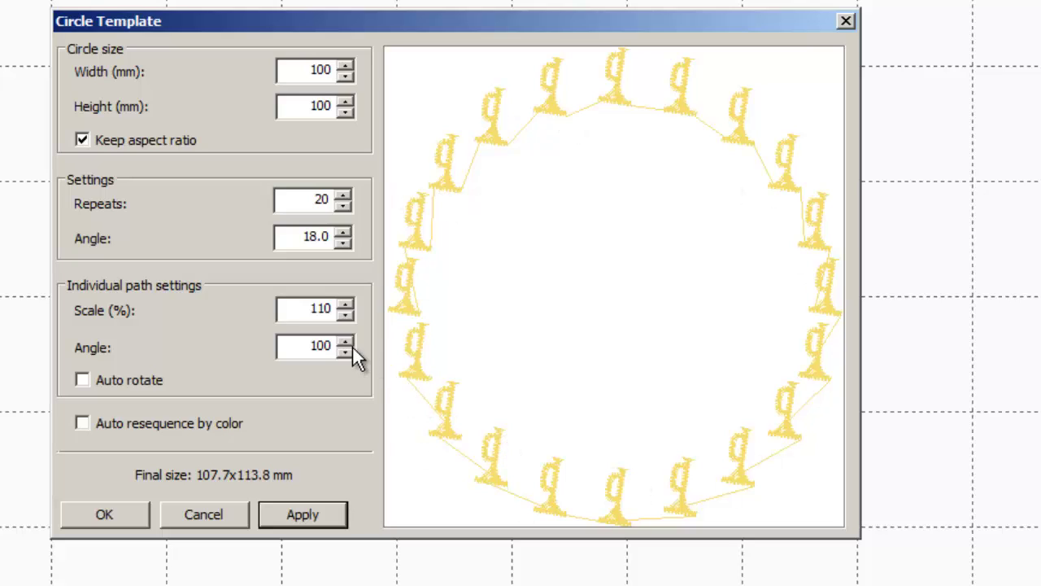
left_click_drag(311, 347, 384, 352)
type("150")
left_click(338, 512)
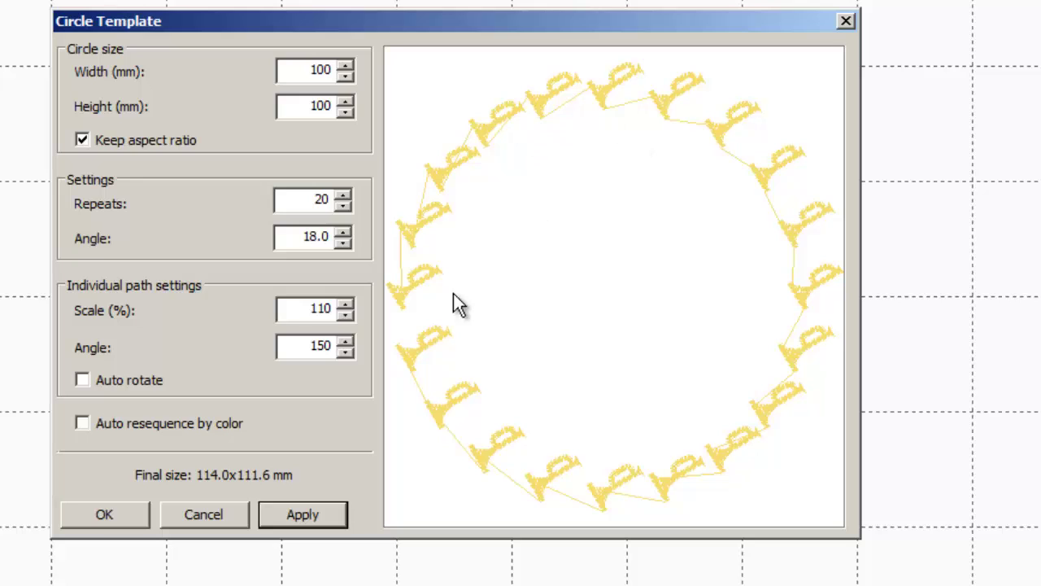
Step: Turn Auto rotate back on and return the individual angle to 100°
left_click(137, 383)
left_click(319, 512)
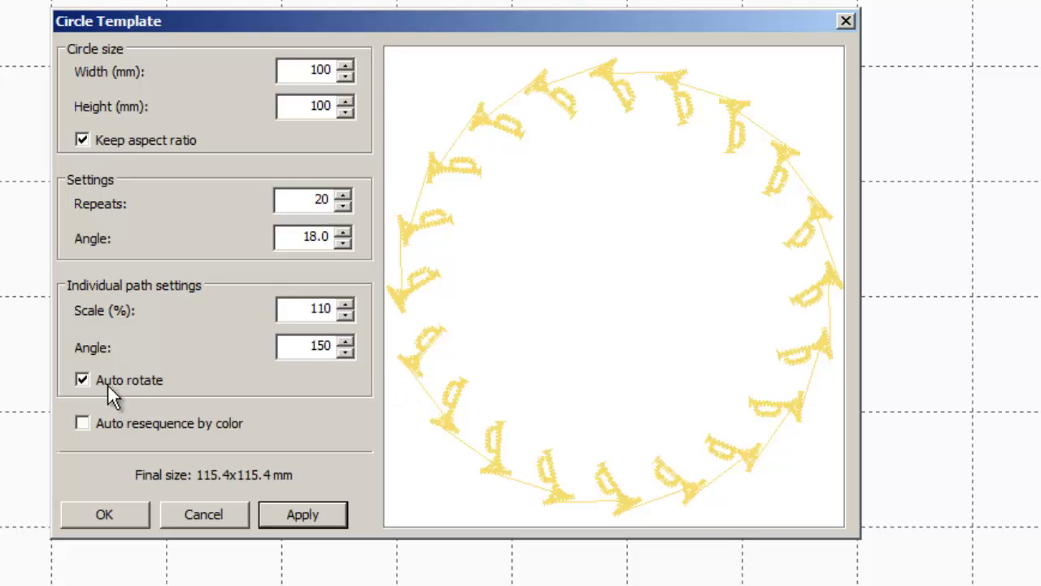
double_click(287, 341)
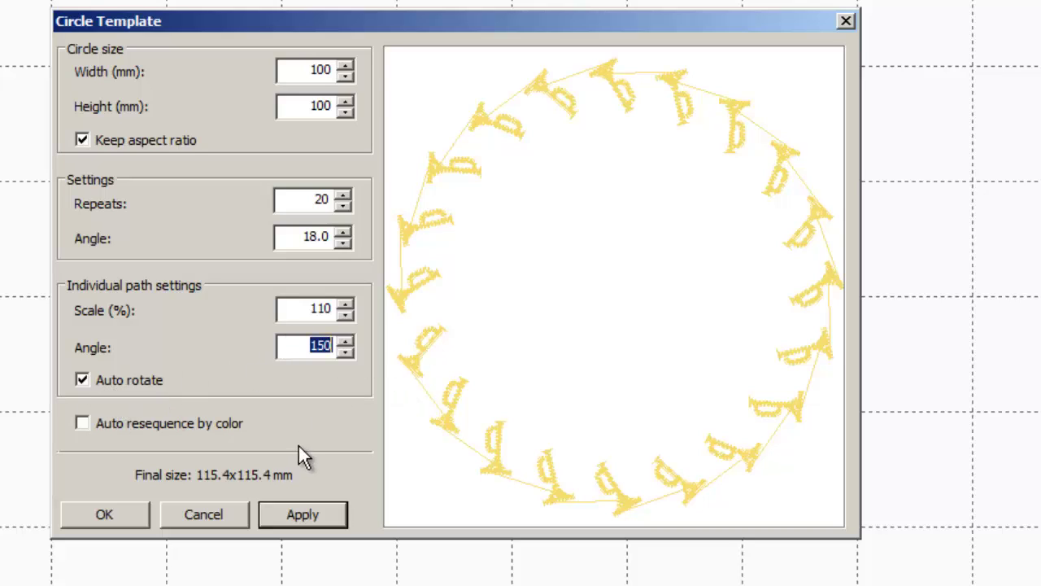
type("100")
left_click(327, 508)
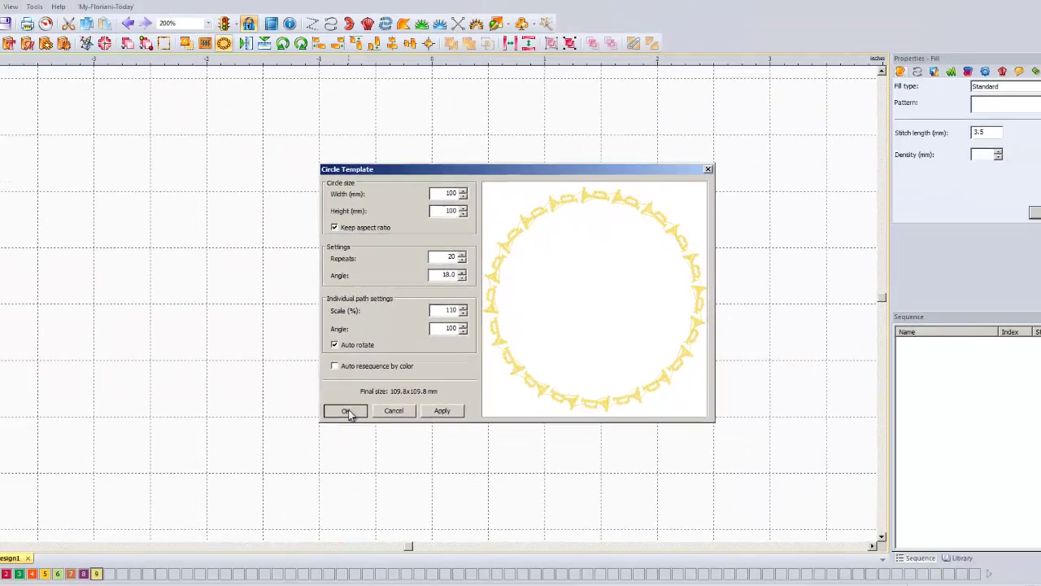
Step: Place the 20-trumpet ring on the canvas, deselect it, then select it again
left_click(104, 515)
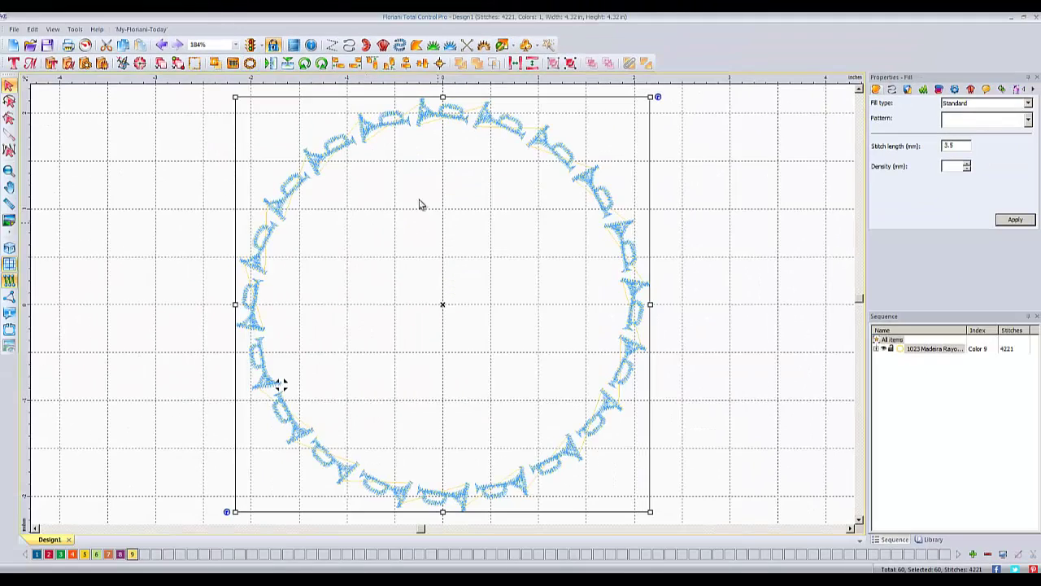
left_click(693, 203)
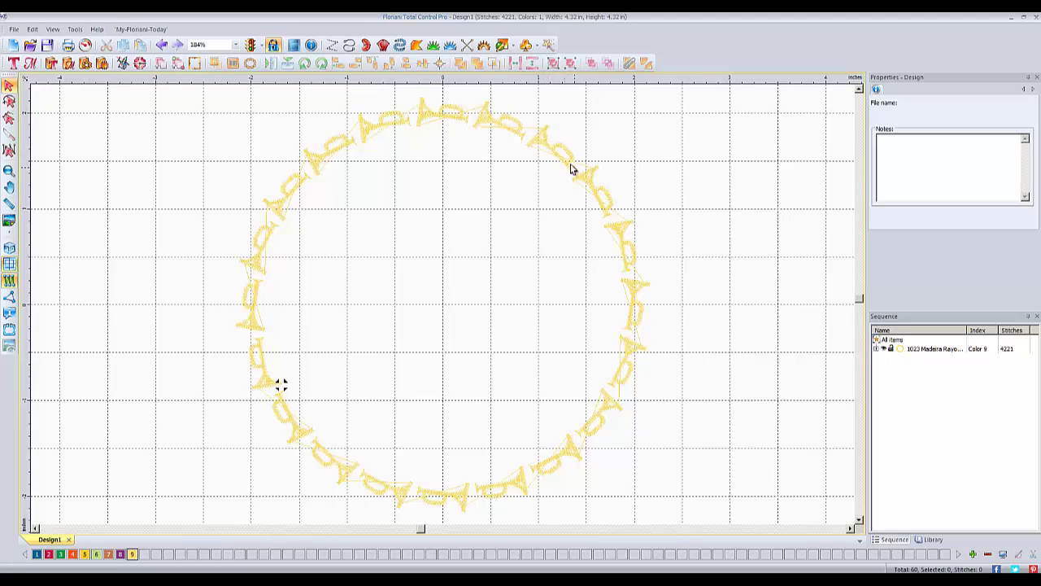
left_click(567, 163)
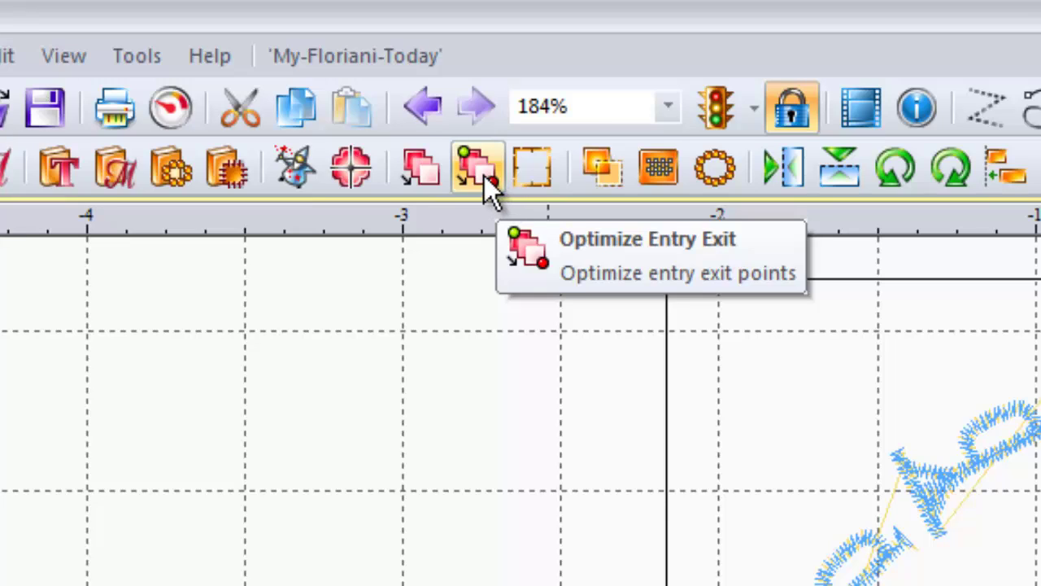
Step: Optimize the trumpet ring's entry and exit points, giving 4439 stitches, then deselect it
left_click(484, 175)
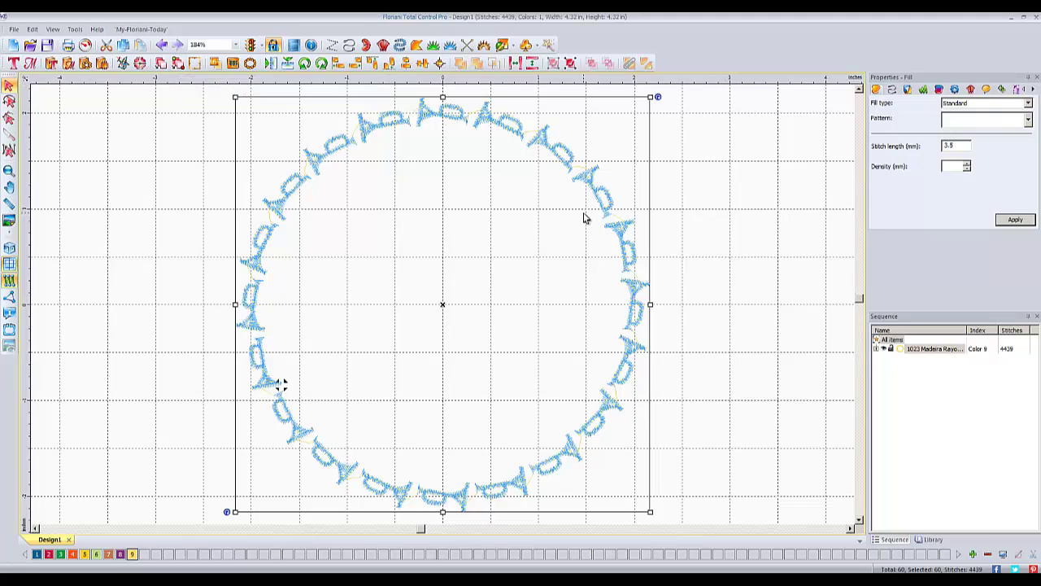
left_click(701, 236)
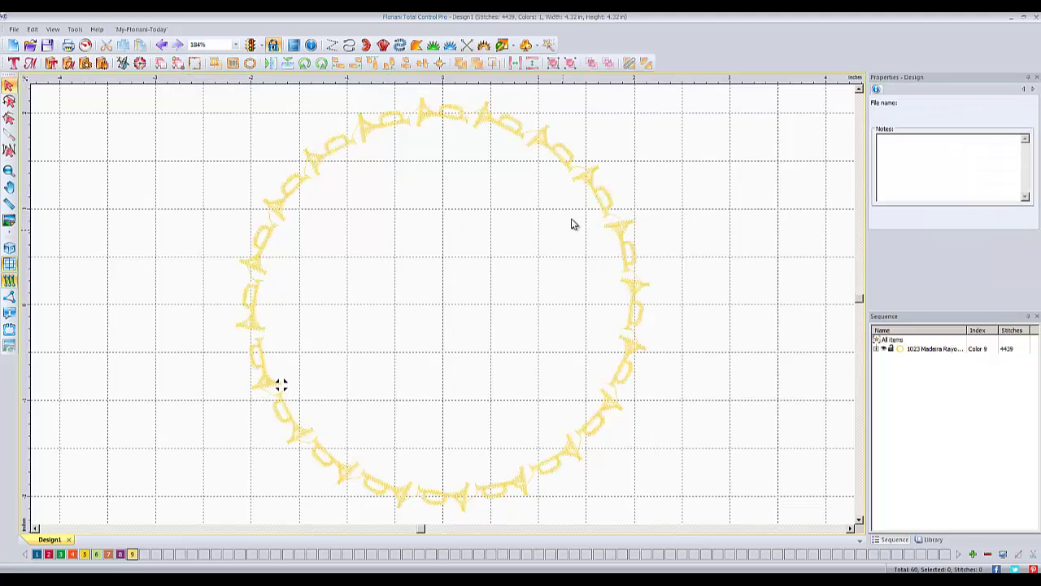
Step: Delete the trumpet ring and insert a single candy-cane symbol
left_click(373, 124)
key("Delete")
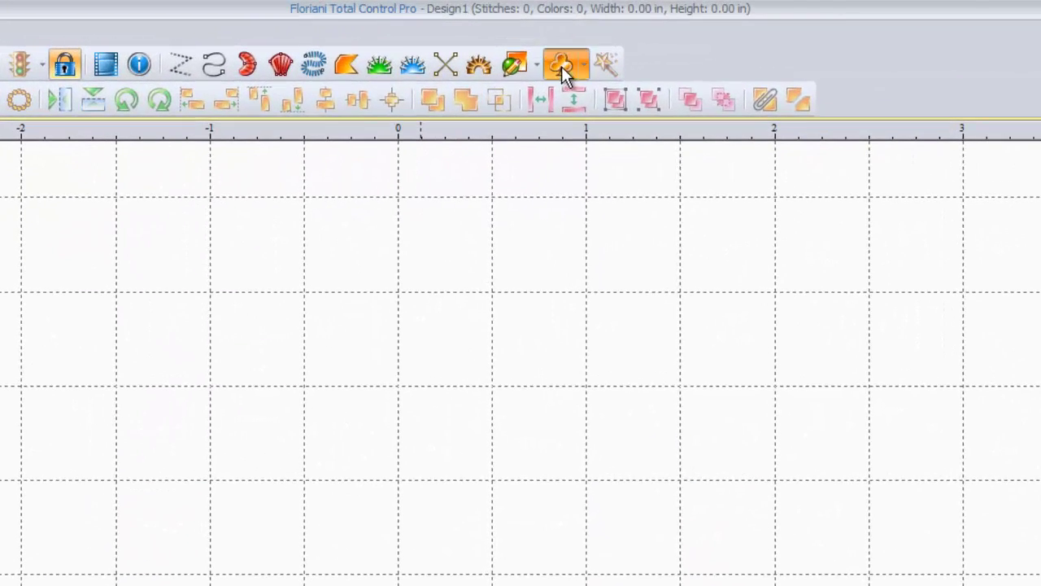
left_click(585, 69)
left_click(580, 100)
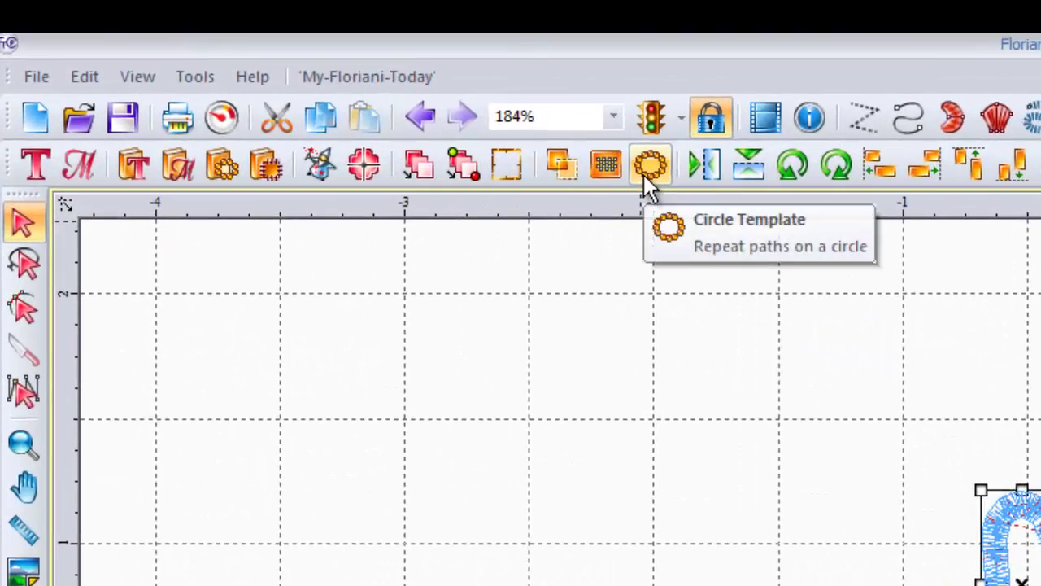
Step: Set the candy-cane ring to a 100 × 180 mm oval and preview it
left_click(648, 167)
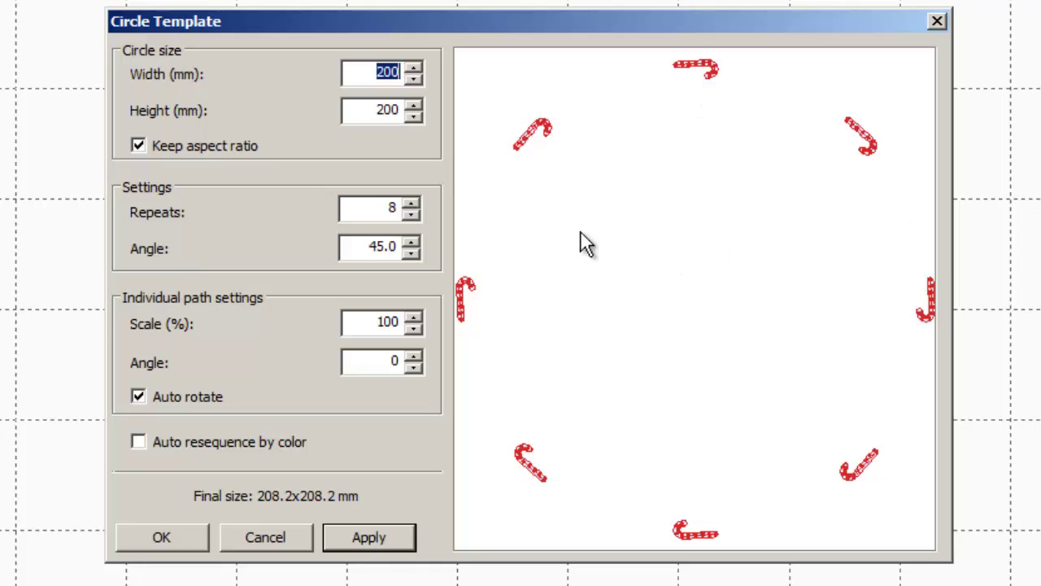
type("100")
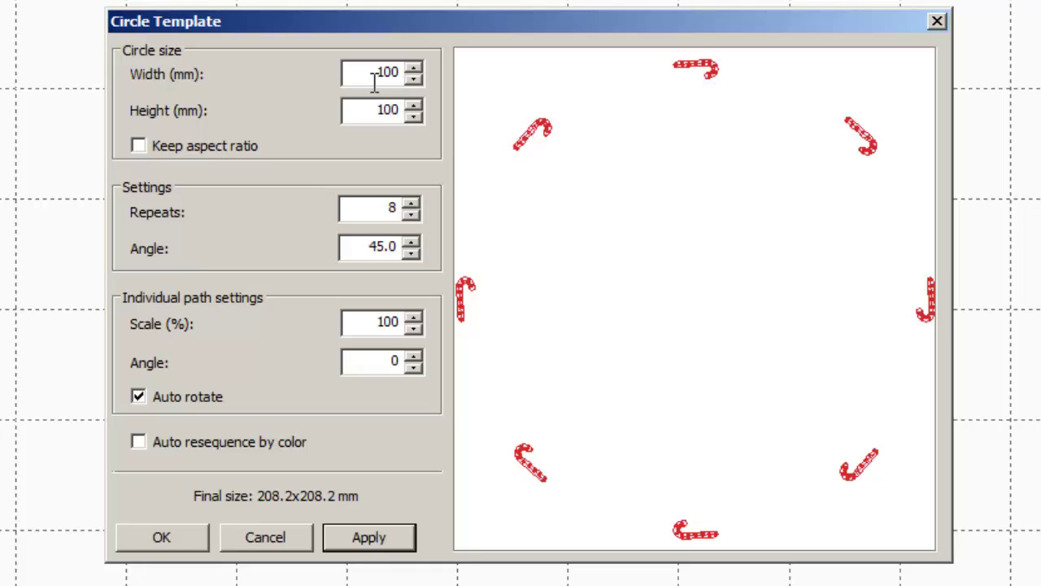
left_click(371, 109)
double_click(370, 109)
type("180")
left_click(413, 538)
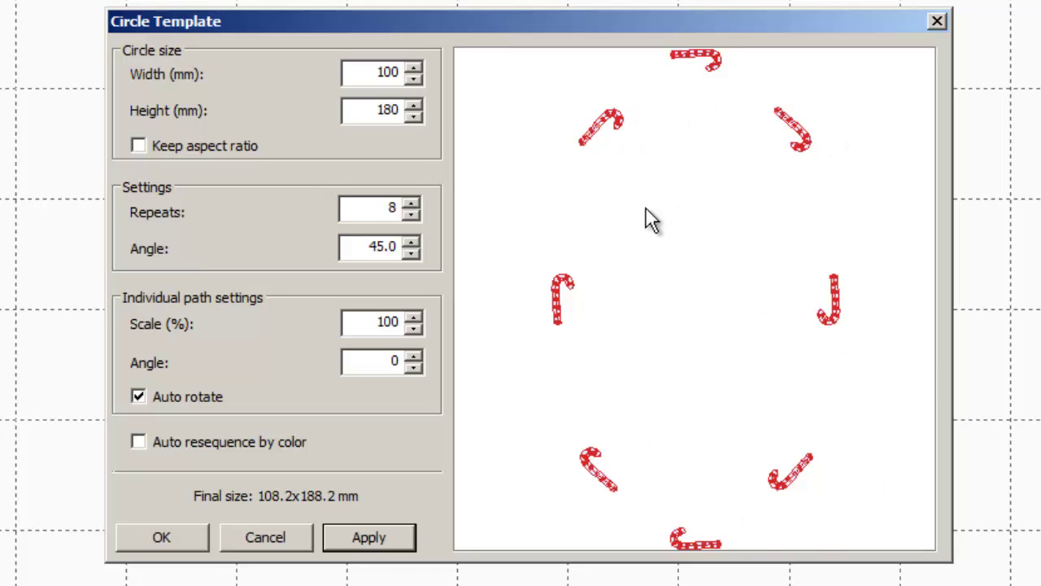
Step: Set the oval to 19 candy-cane repeats and preview it
left_click(419, 201)
left_click(420, 201)
left_click(420, 201)
left_click(420, 201)
left_click(417, 201)
left_click(417, 202)
left_click(417, 202)
left_click(417, 201)
left_click(417, 201)
left_click(371, 538)
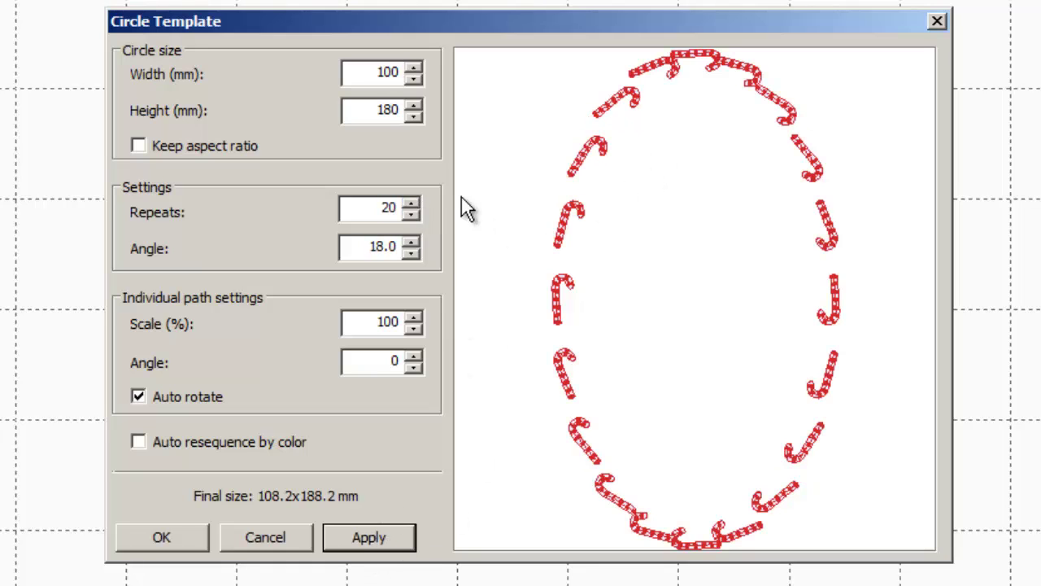
left_click(415, 214)
left_click(386, 533)
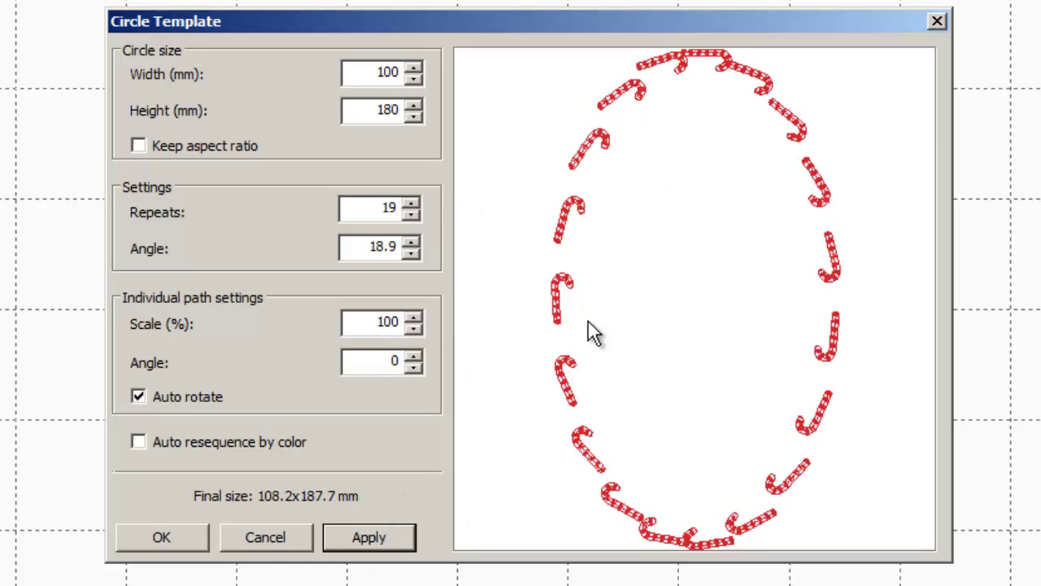
Step: Tilt each candy cane to an individual angle of 25° and preview
double_click(395, 361)
type("25")
left_click(402, 539)
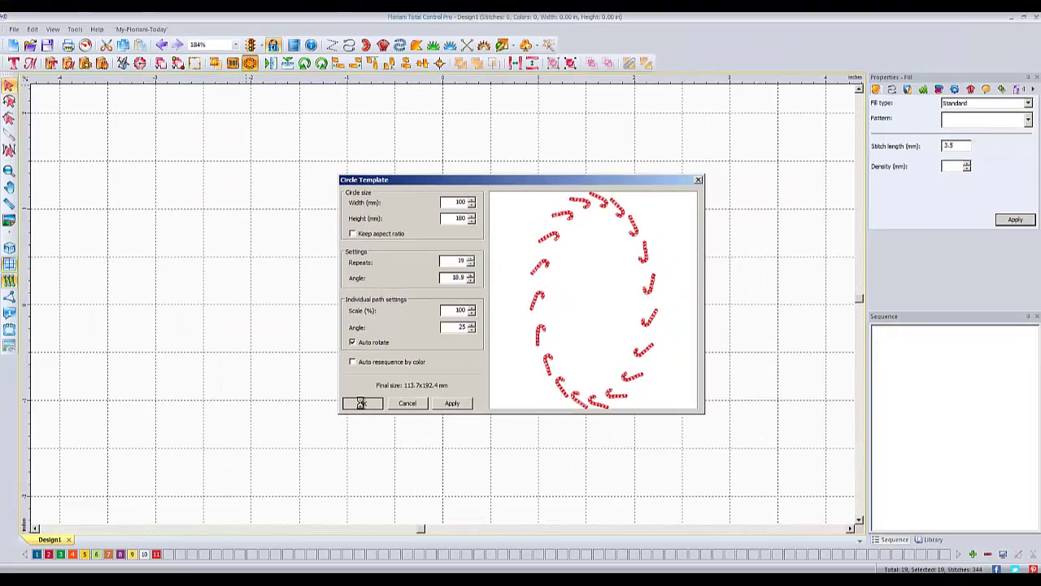
Step: Place the candy-cane oval, simulate its sewing with Slow Redraw, then select all the canes
left_click(161, 537)
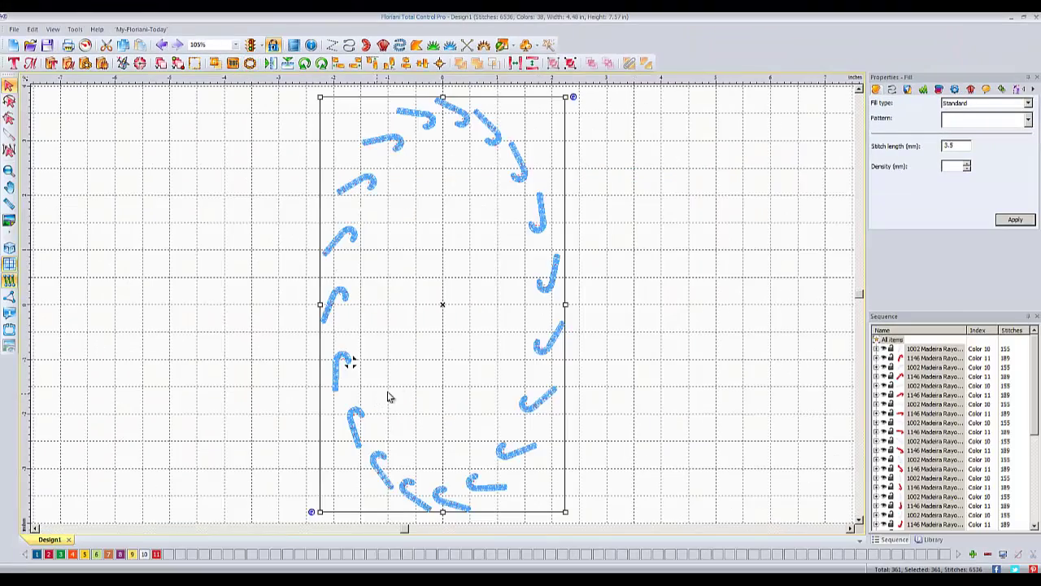
left_click(640, 250)
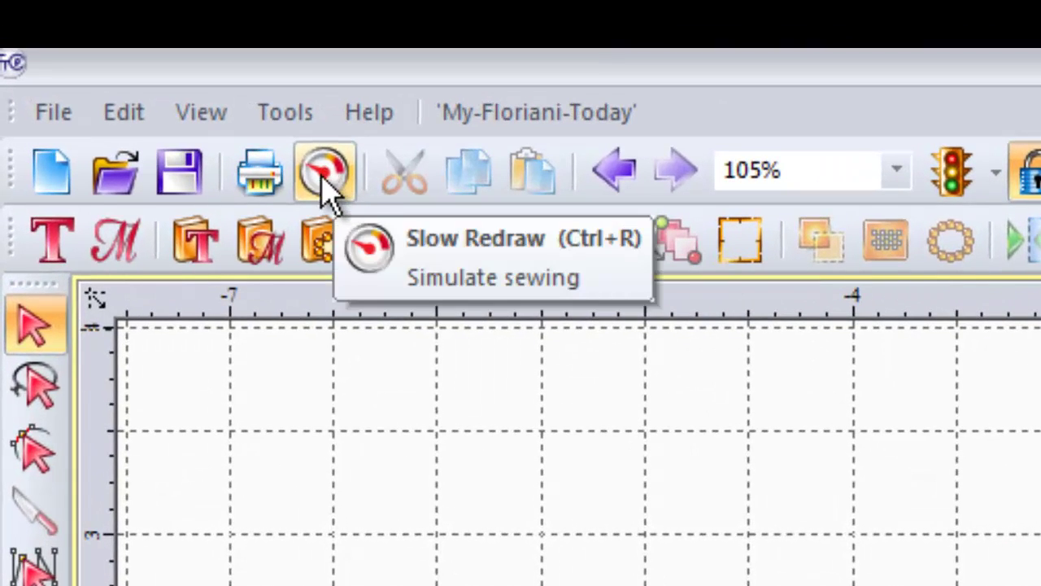
left_click(326, 177)
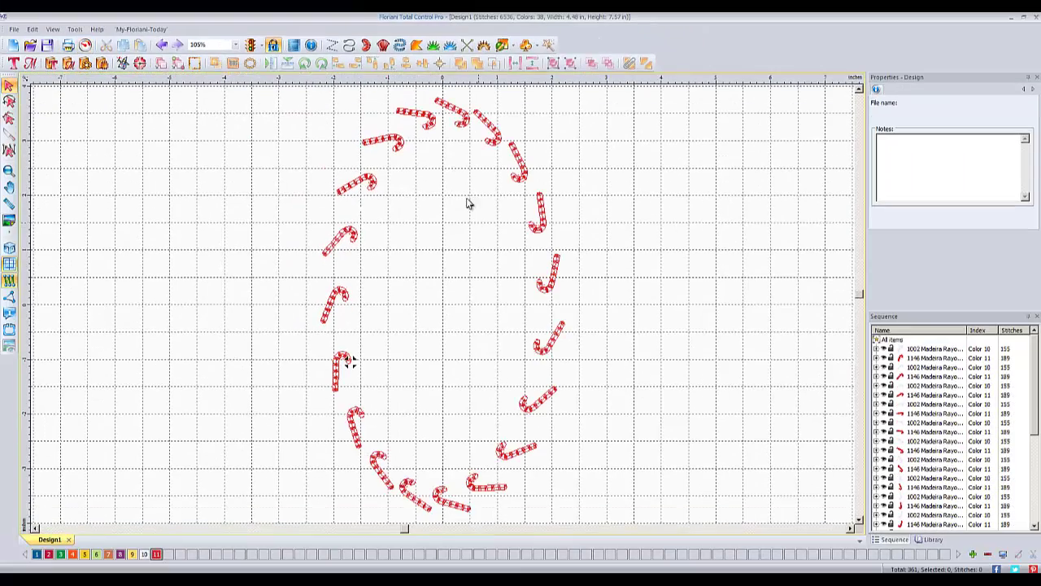
left_click(395, 141)
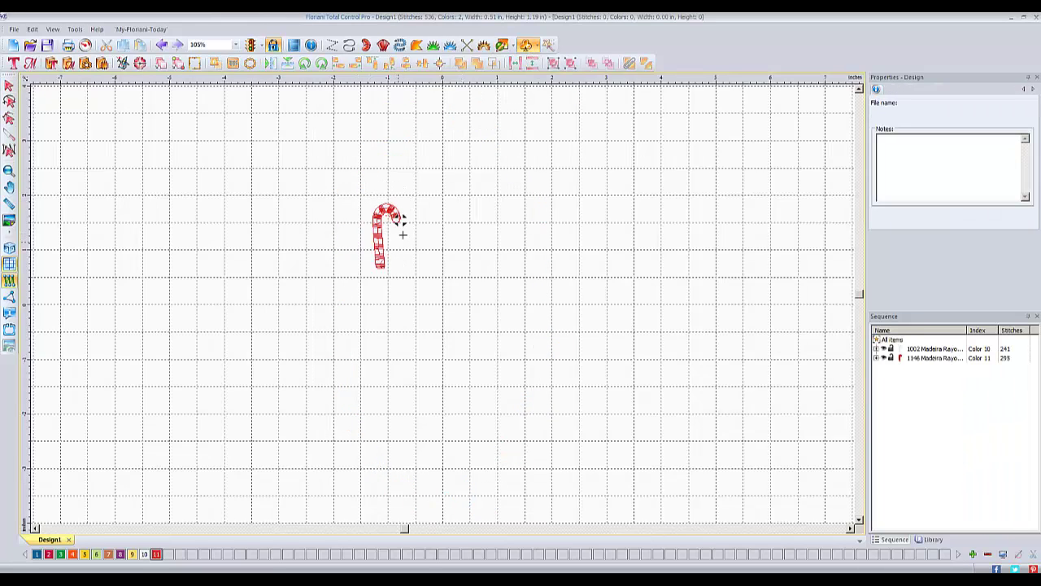
Step: Repeat the candy cane eight times around a 200 mm circle with Auto resequence by color enabled
left_click(8, 84)
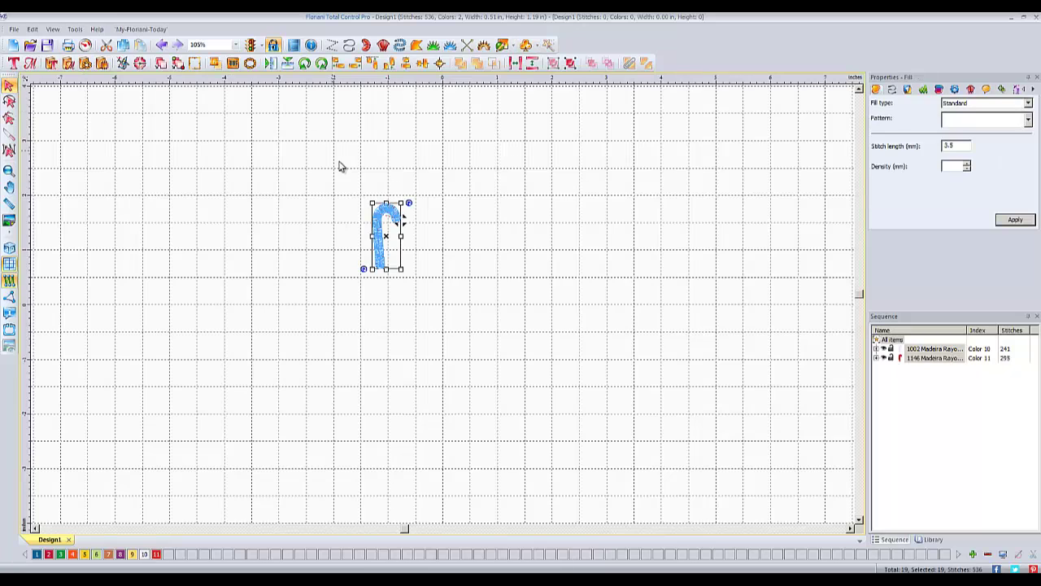
left_click(249, 64)
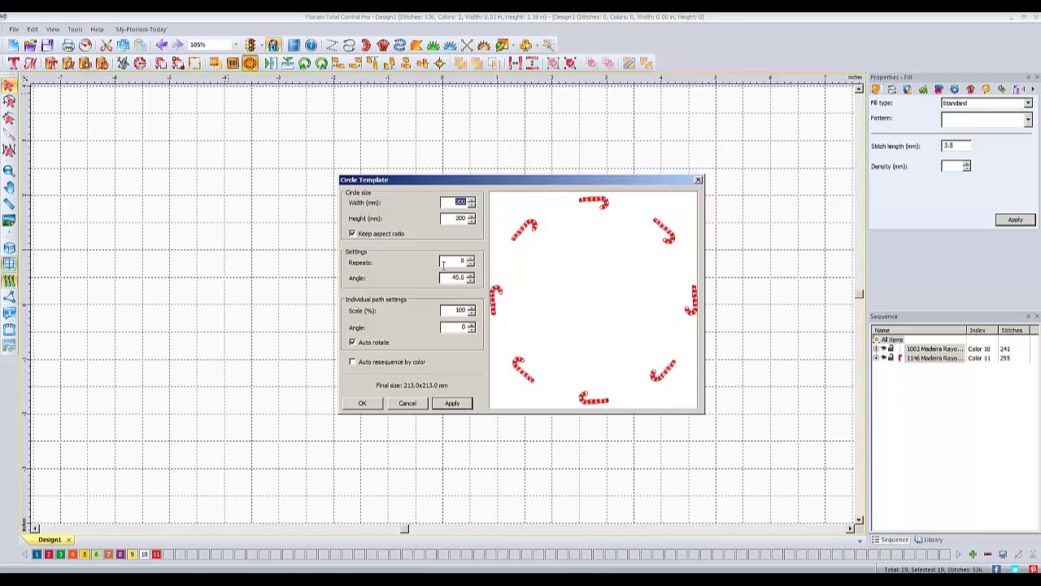
left_click(353, 362)
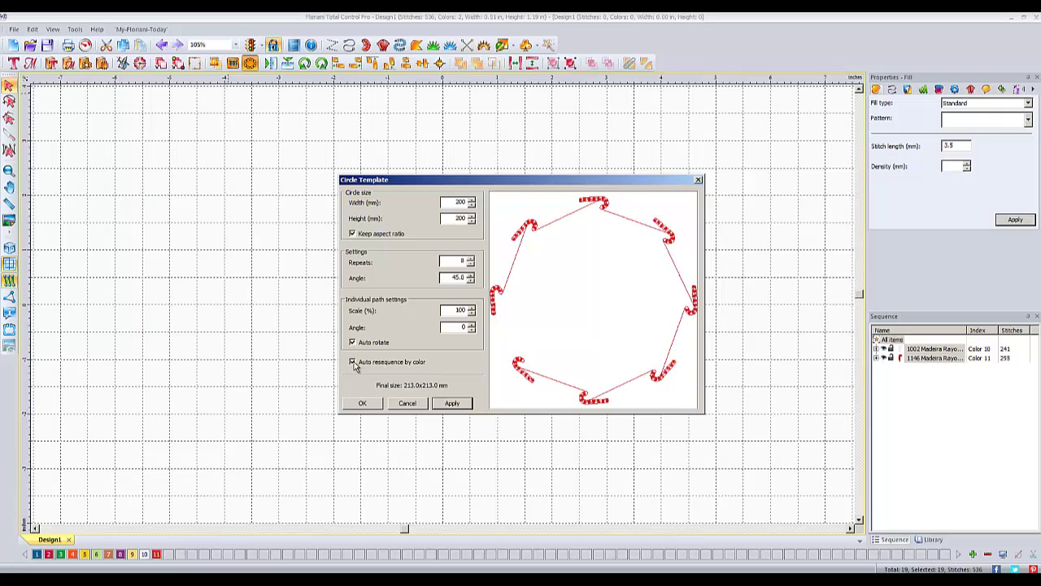
left_click(363, 403)
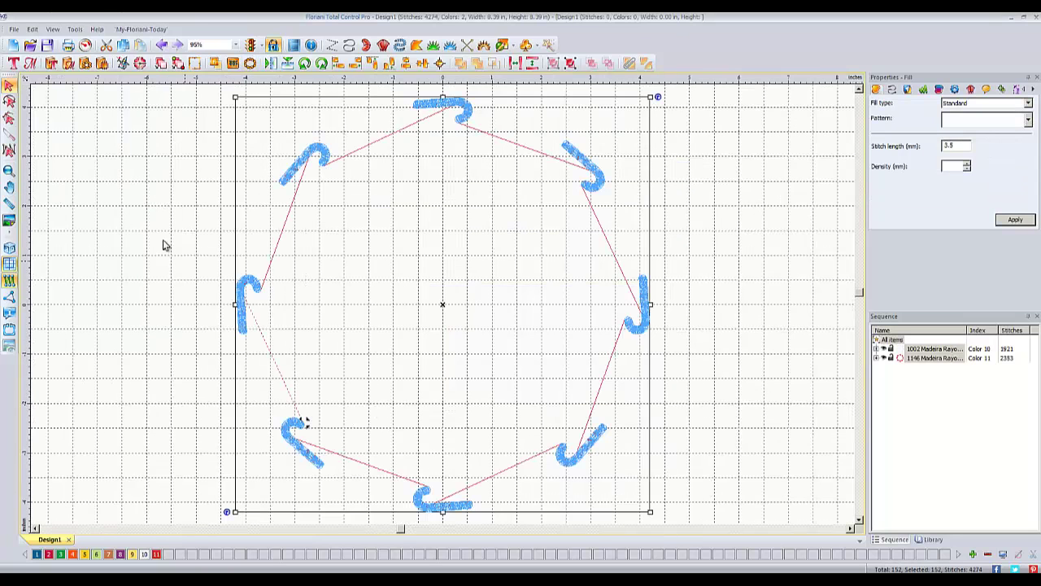
Step: Replay the eight-cane ring in Slow Redraw, then select and delete it
left_click(85, 45)
left_click_drag(44, 81, 320, 140)
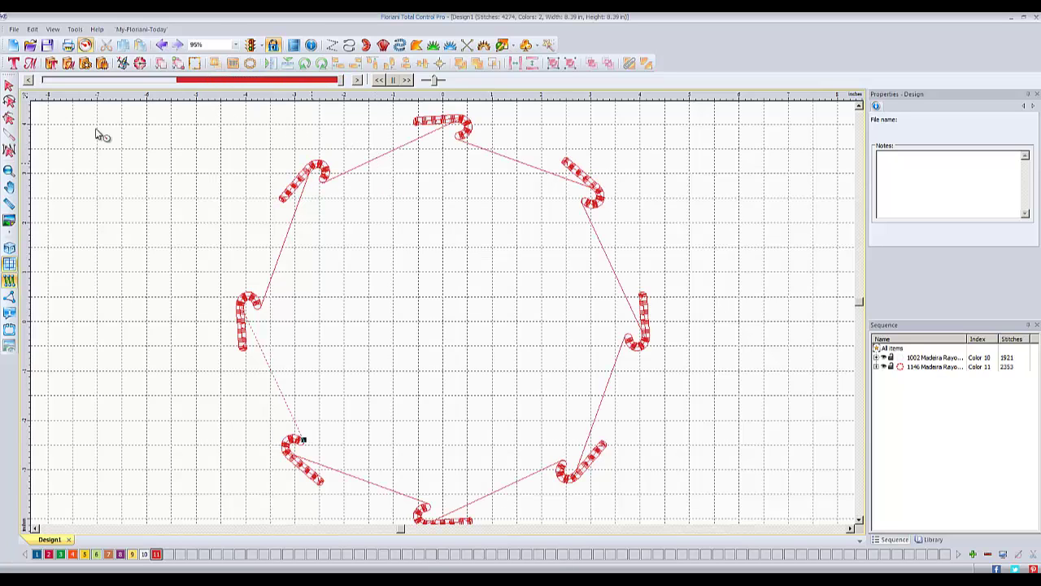
left_click(9, 84)
left_click(316, 176)
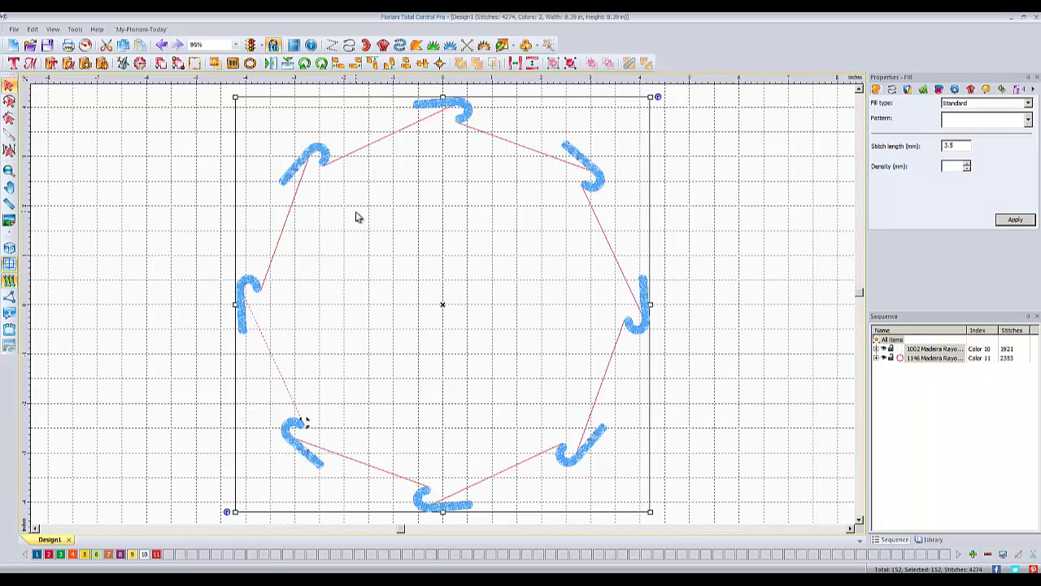
key("Delete")
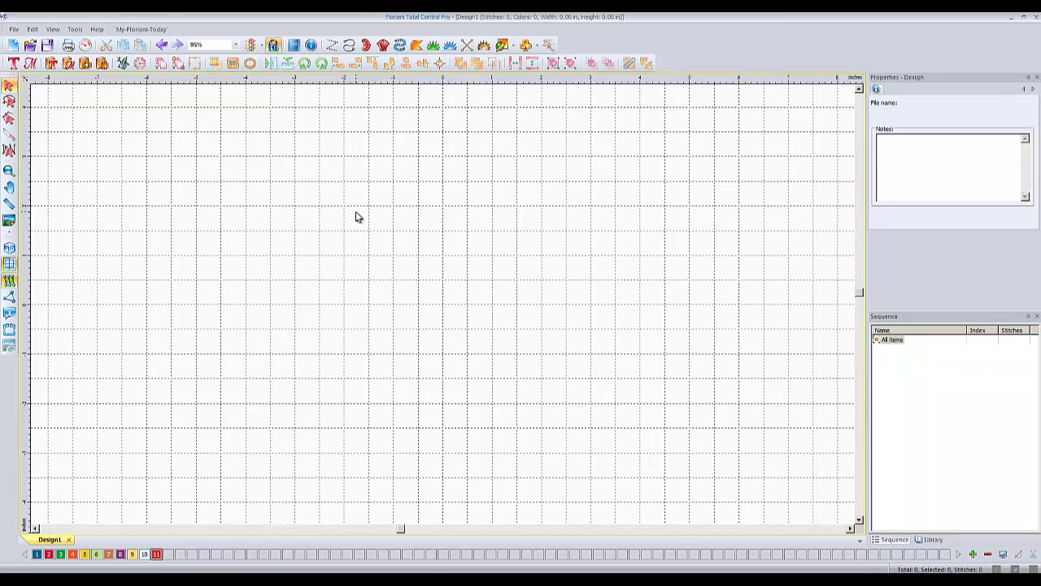